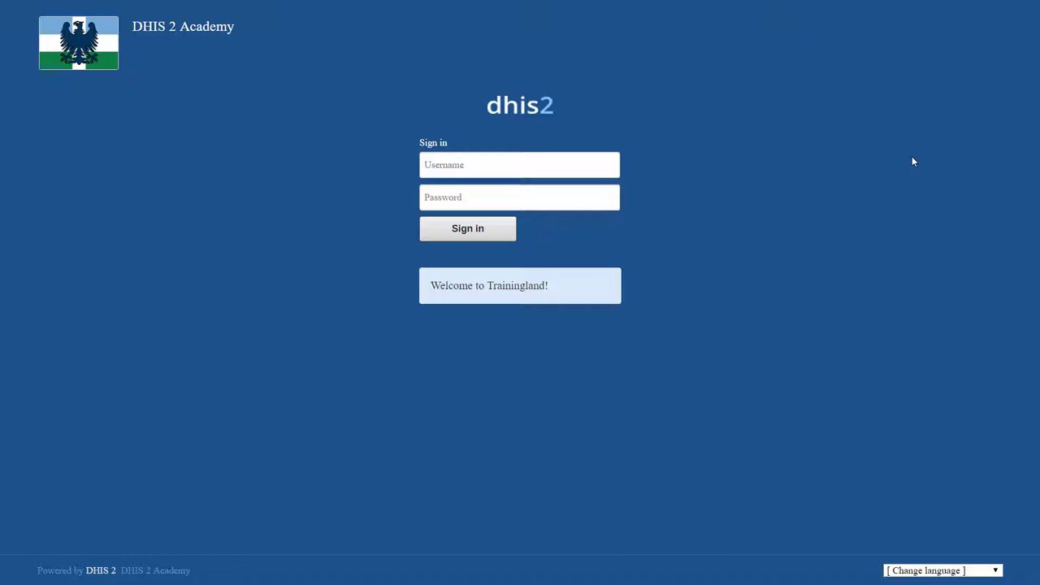
# Step: Sign in with the saved login from the username autocomplete, then switch to the N09 Malaria dashboard
pyautogui.click(550, 170)
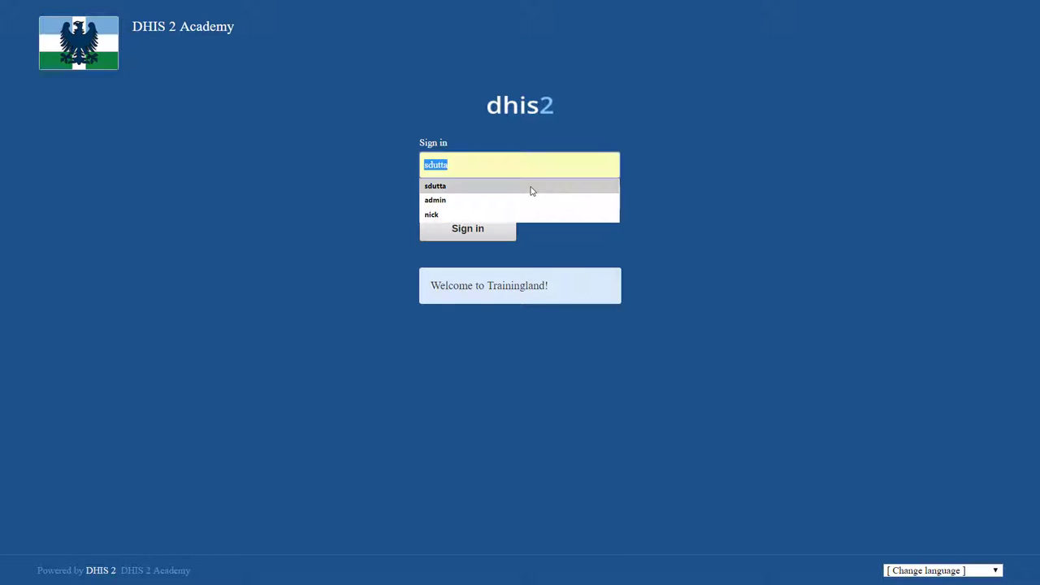
pyautogui.click(528, 190)
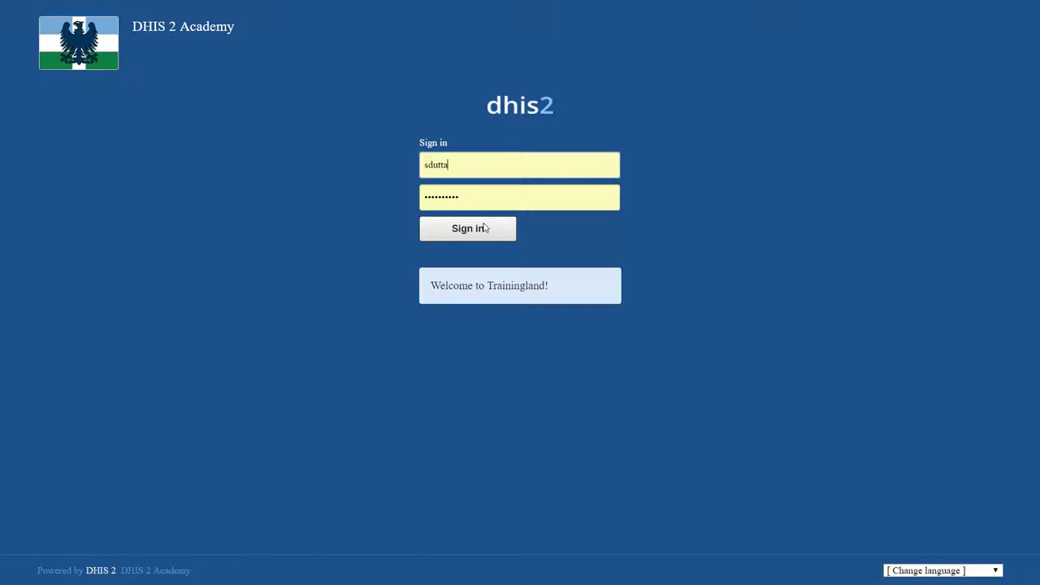
pyautogui.click(485, 231)
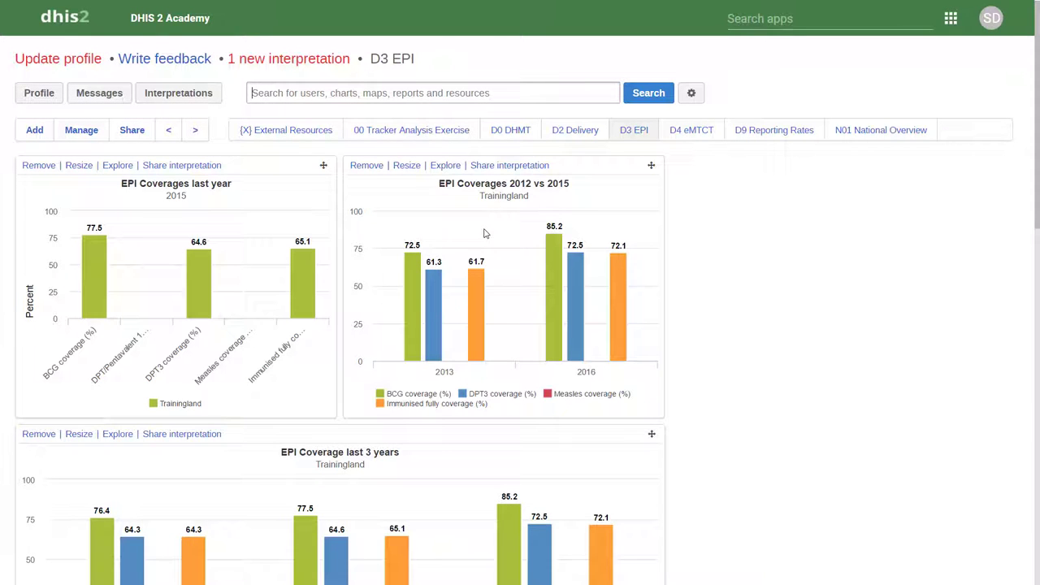
pyautogui.click(196, 131)
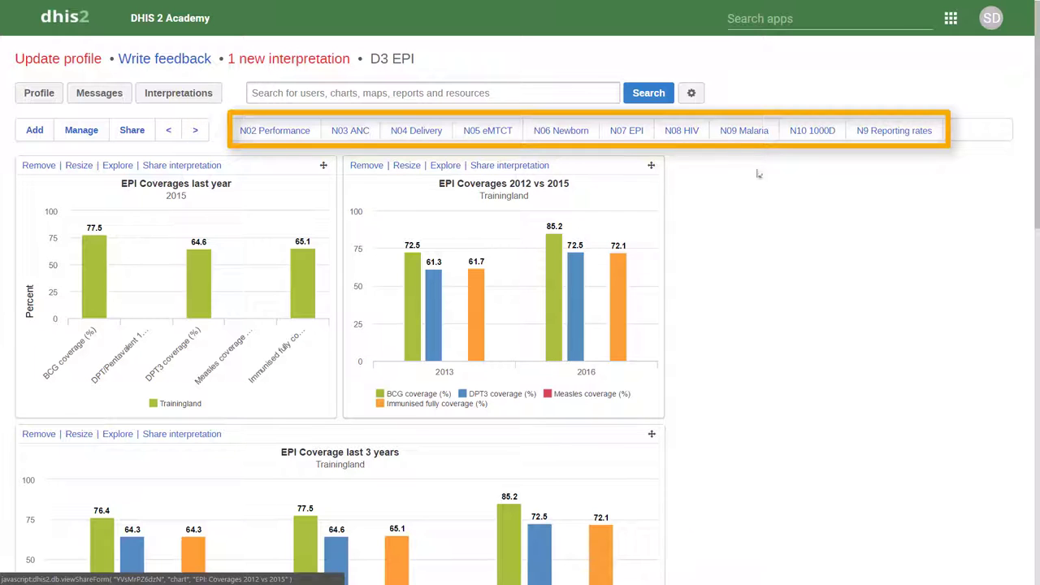
pyautogui.click(742, 137)
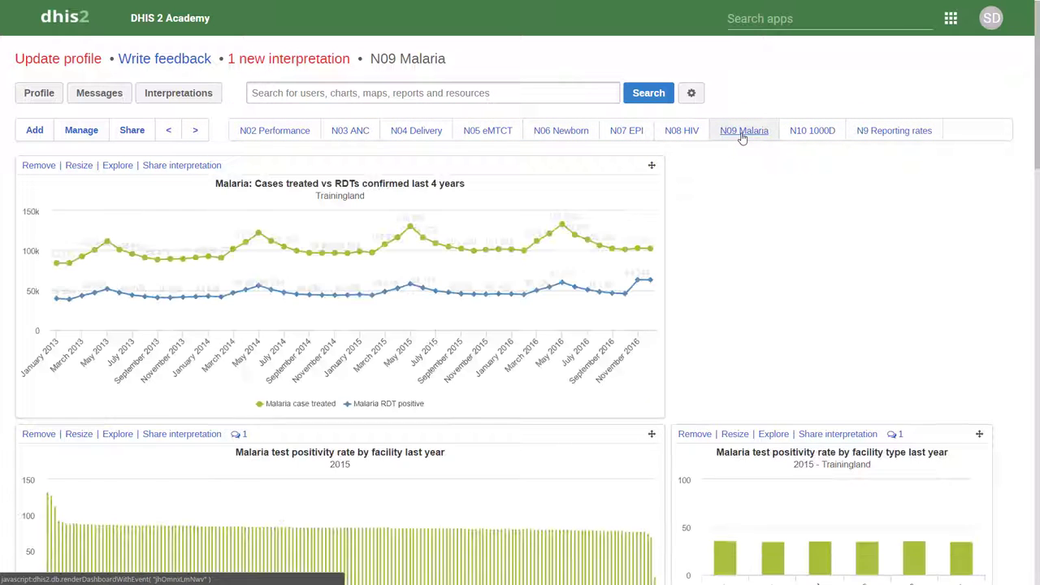
# Step: Open the 'ANC : 1st visit coverage (%) by District, Last 3 Years' favorite in Data Visualizer, then return Home
pyautogui.click(800, 23)
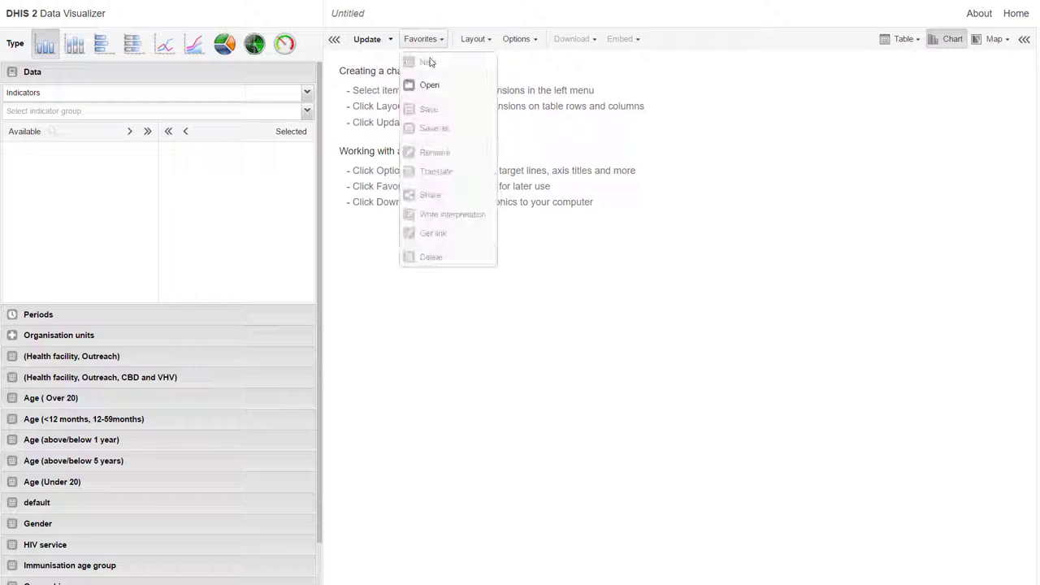
pyautogui.click(430, 85)
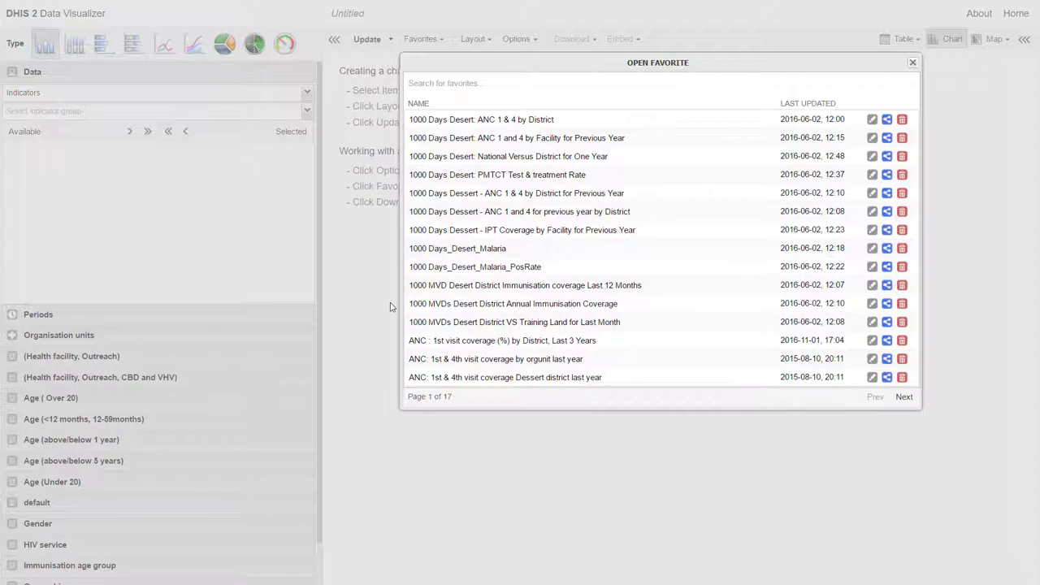
pyautogui.click(481, 343)
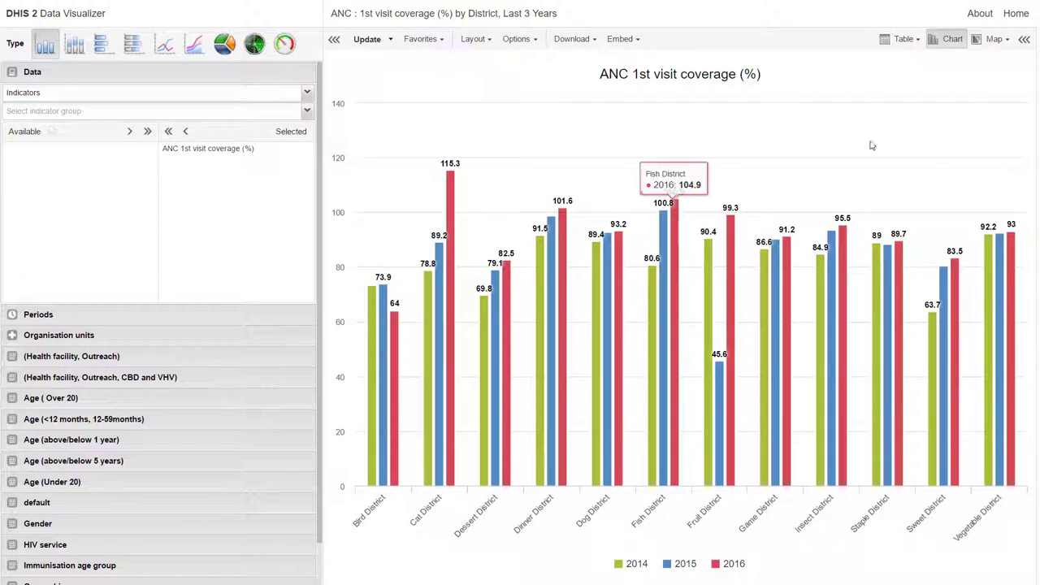
pyautogui.click(1016, 13)
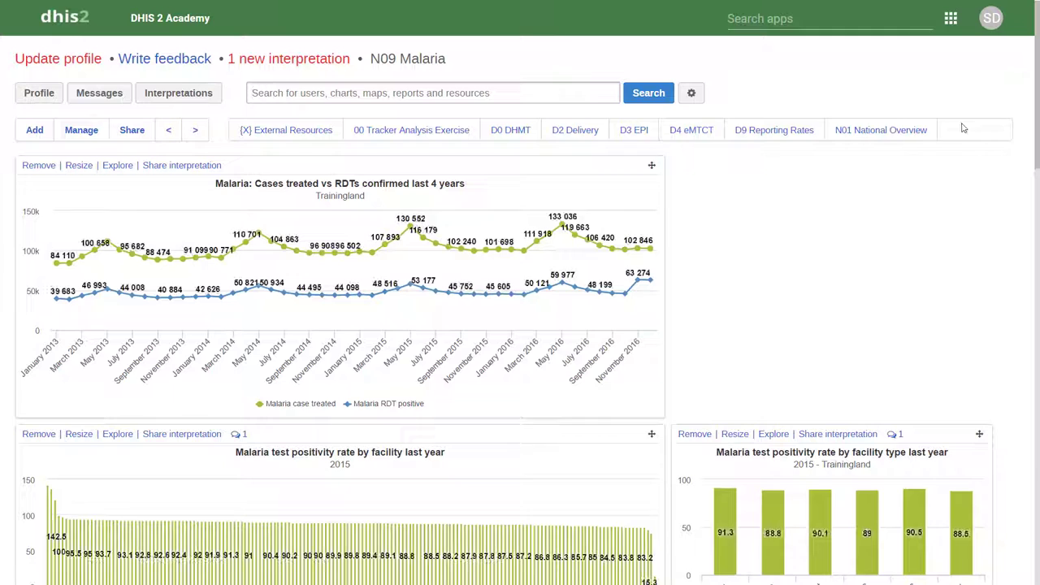
# Step: Log out and sign back in with the national MCH user's username and password
pyautogui.click(992, 17)
pyautogui.click(933, 218)
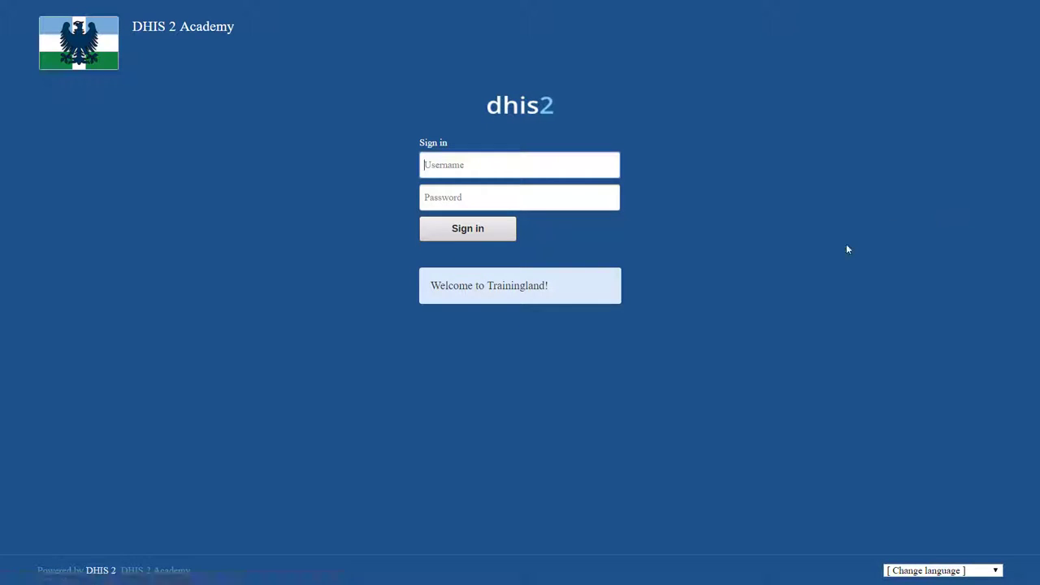
pyautogui.write('mchnational')
pyautogui.press('Tab')
pyautogui.write('Distri')
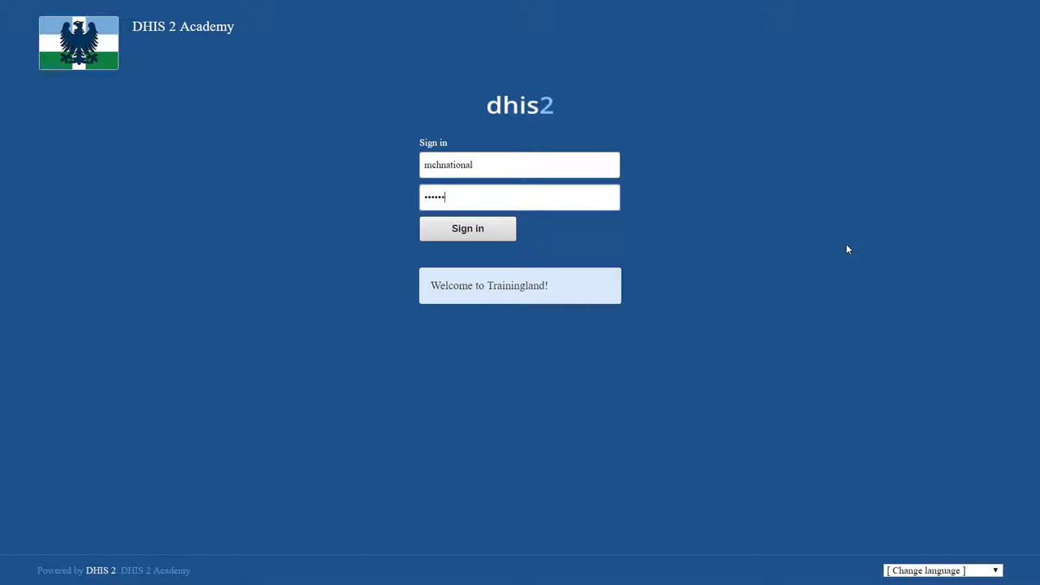
pyautogui.write('ct')
pyautogui.press('Return')
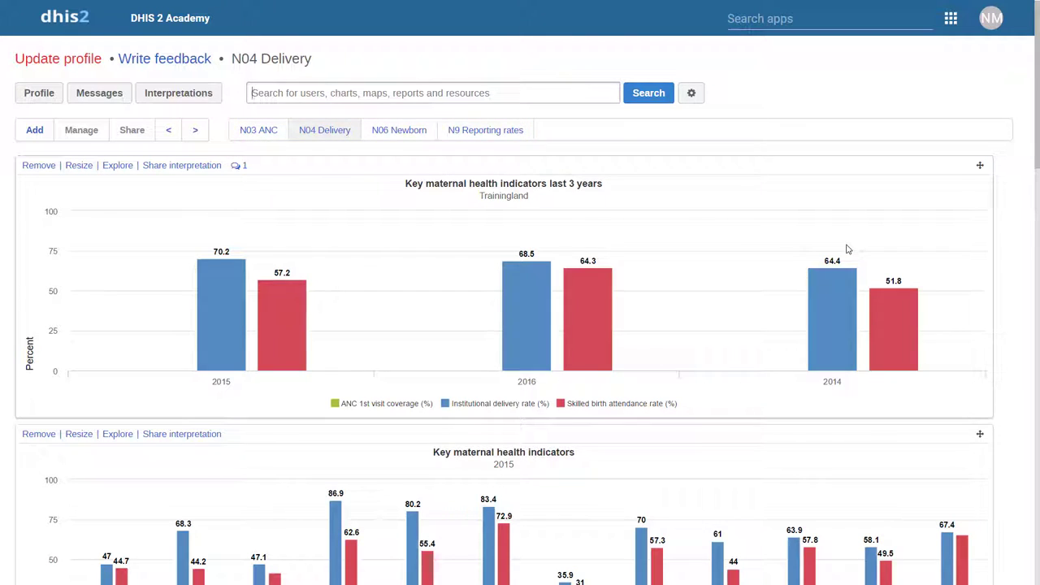
# Step: From the N06 Newborn dashboard, page through Data Visualizer favorites and open 'ANC: ANC1 ANC4 IPT3 by district 2012'
pyautogui.click(399, 133)
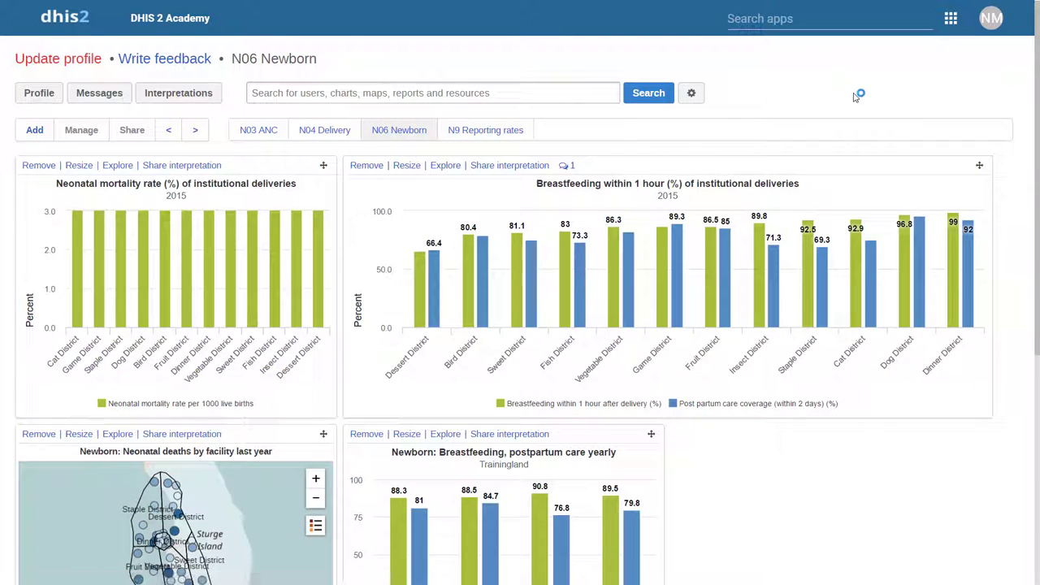
pyautogui.click(855, 20)
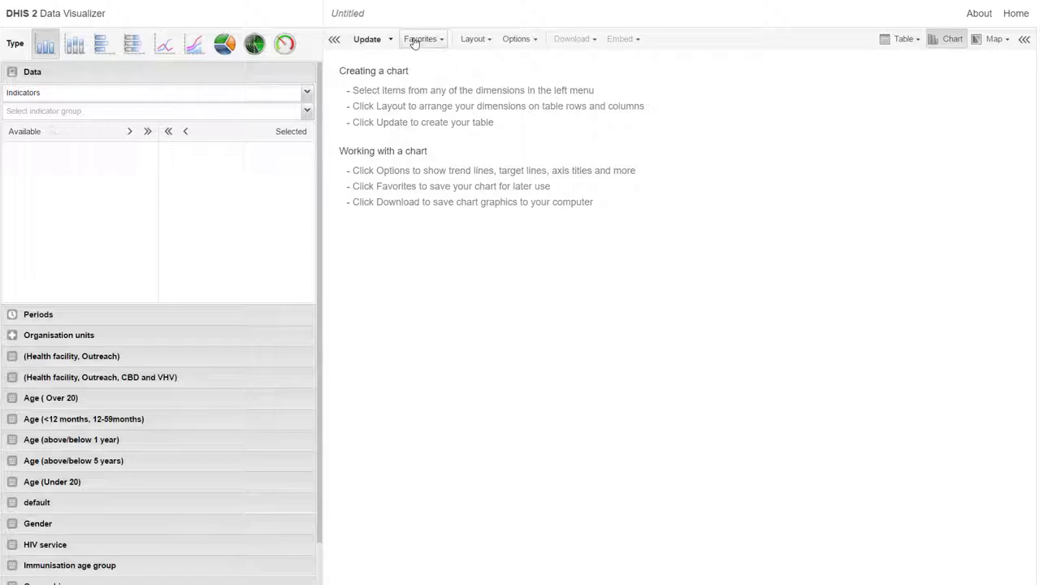
pyautogui.click(418, 40)
pyautogui.click(429, 89)
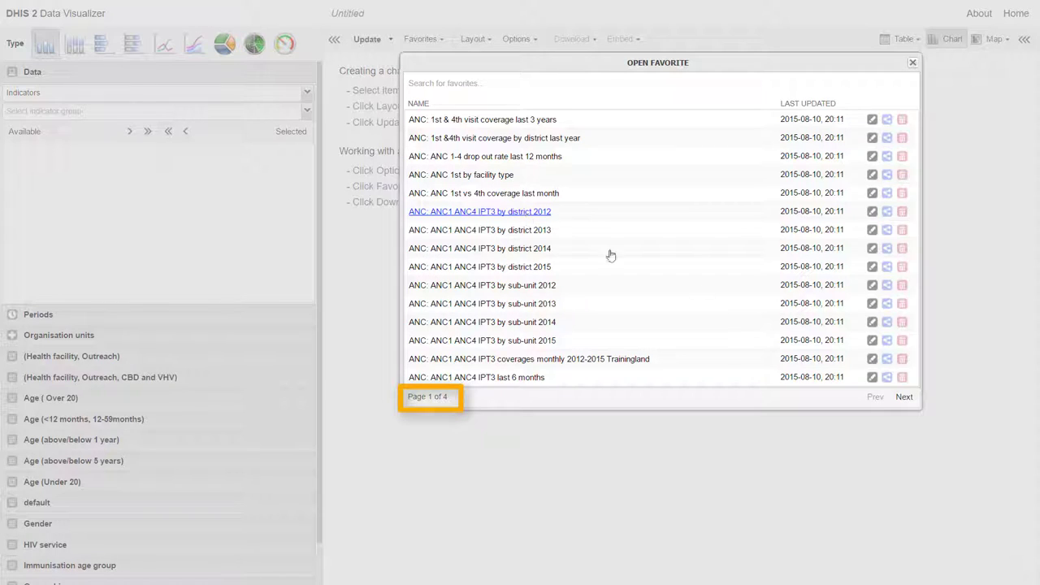
pyautogui.click(902, 401)
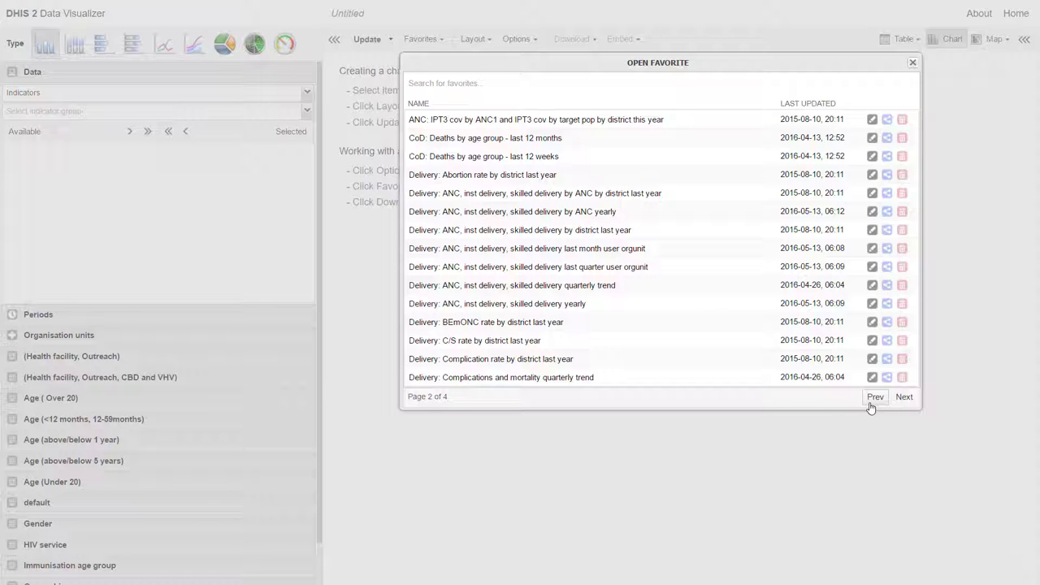
pyautogui.click(871, 402)
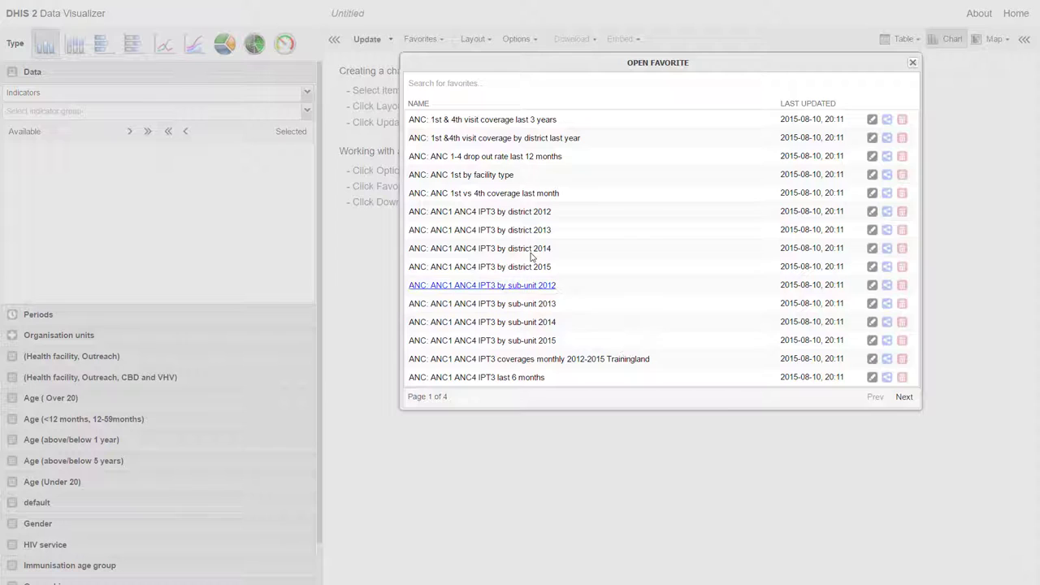
pyautogui.click(499, 213)
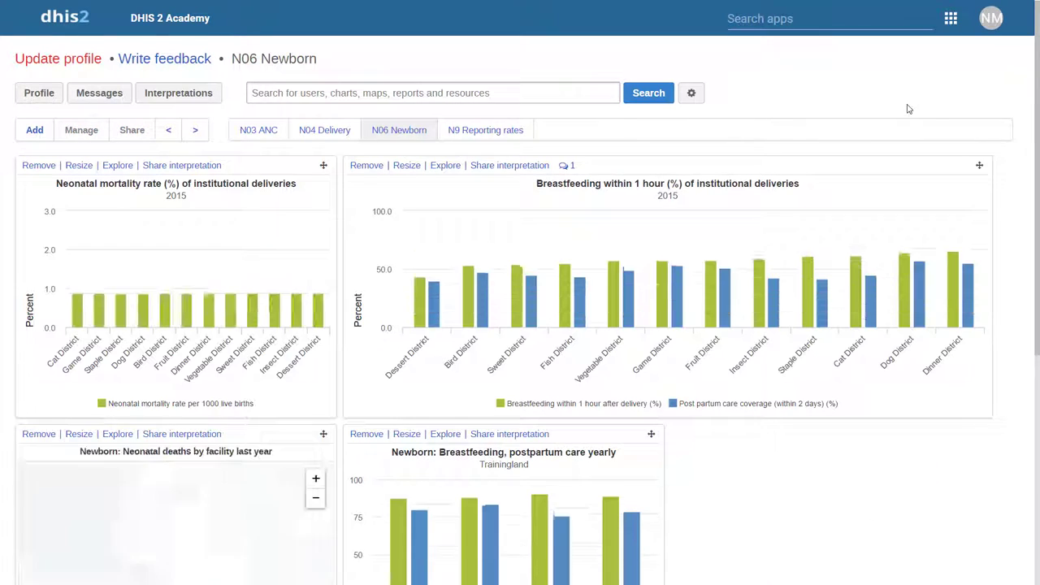
# Step: Log out of the national account and sign in with the district MCH user's username and password
pyautogui.moveTo(993, 22)
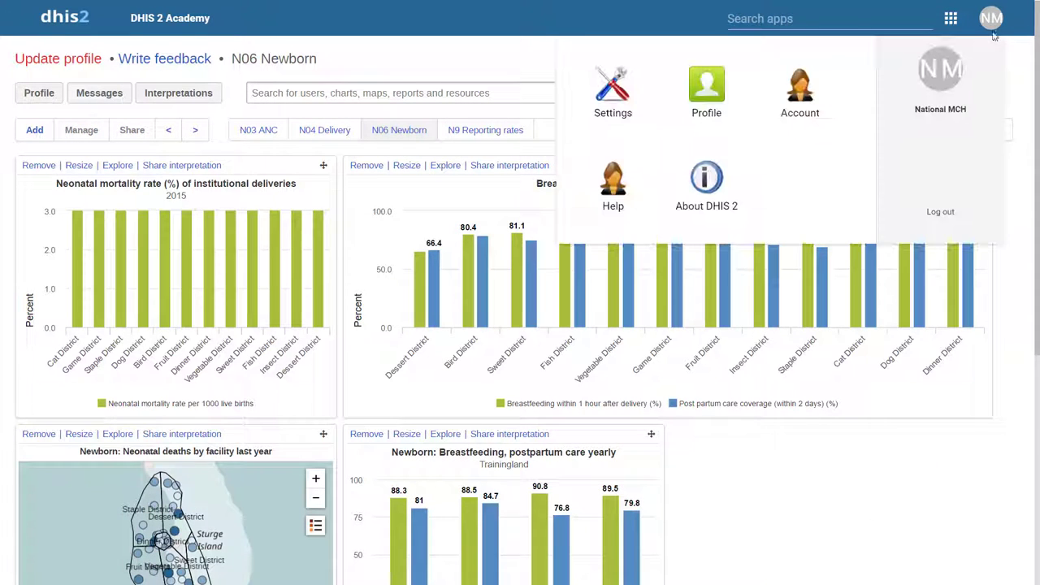
pyautogui.click(938, 218)
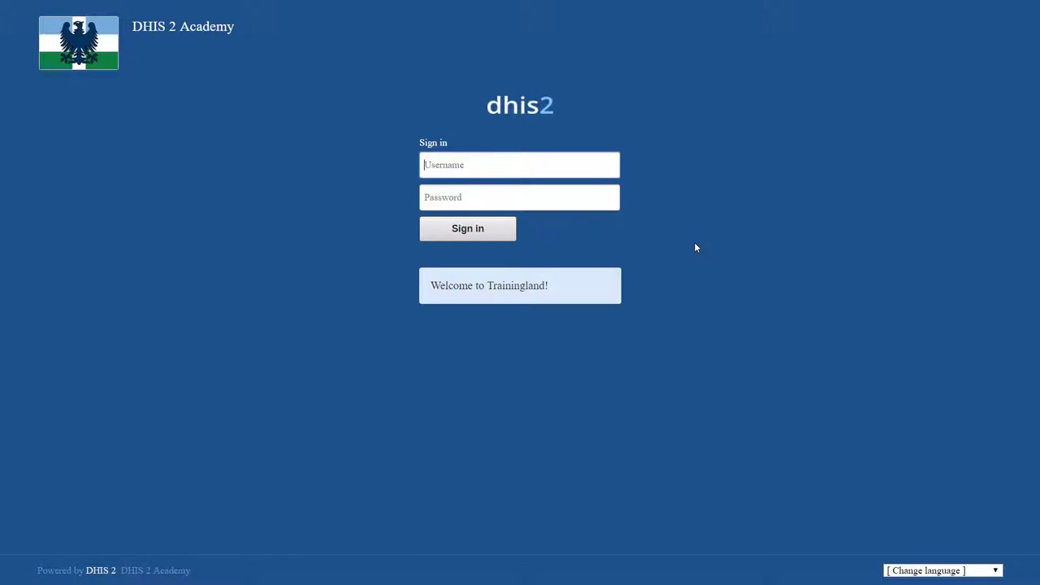
pyautogui.write('mchdistrict')
pyautogui.press('Tab')
pyautogui.write('District')
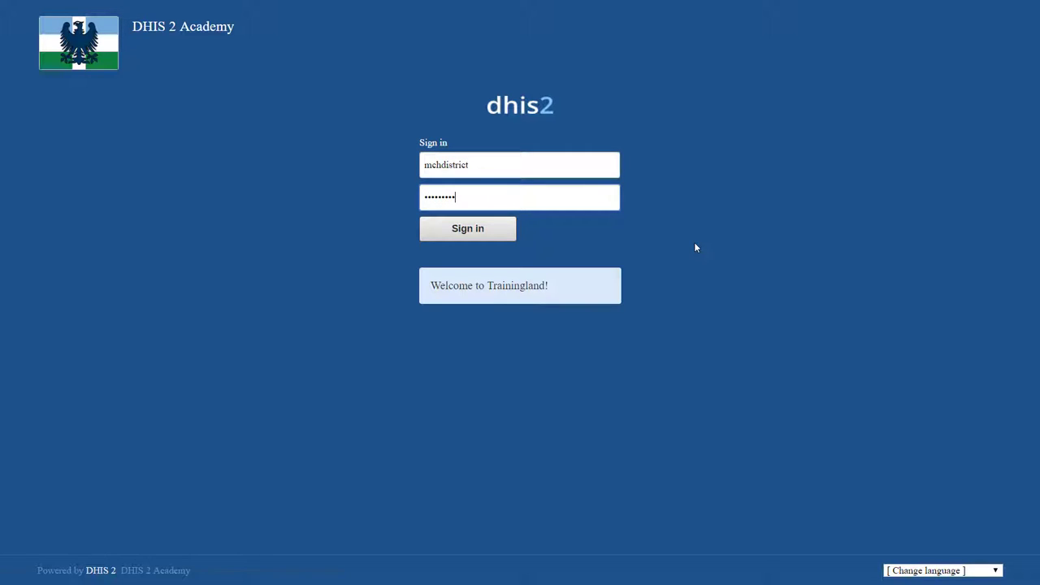
pyautogui.press('Return')
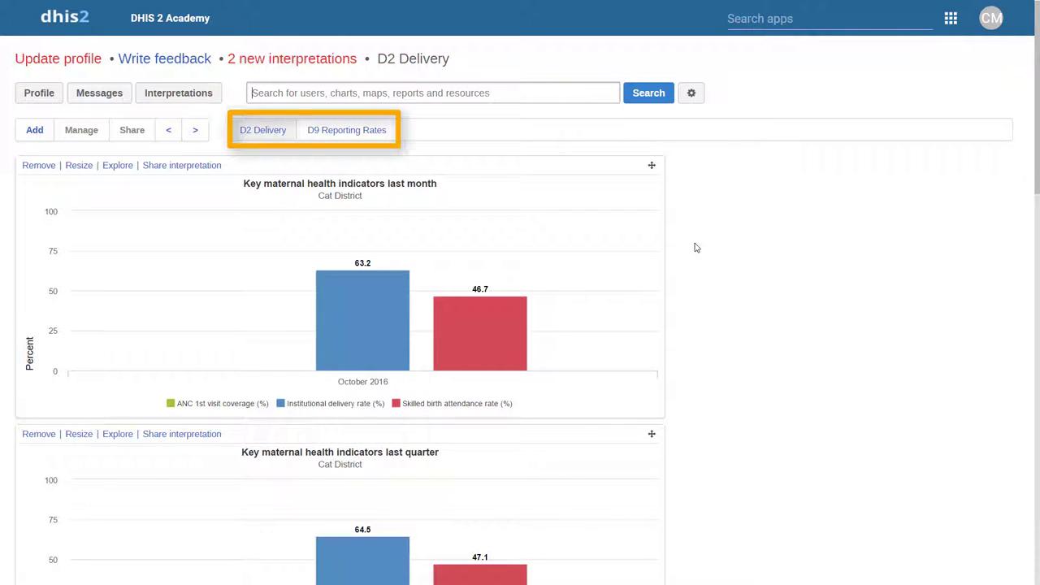
# Step: Check D9 Reporting Rates, then open the 'ANC: ANC1 ANC4 IPT3 by sub-unit 2012' favorite and return Home
pyautogui.click(334, 131)
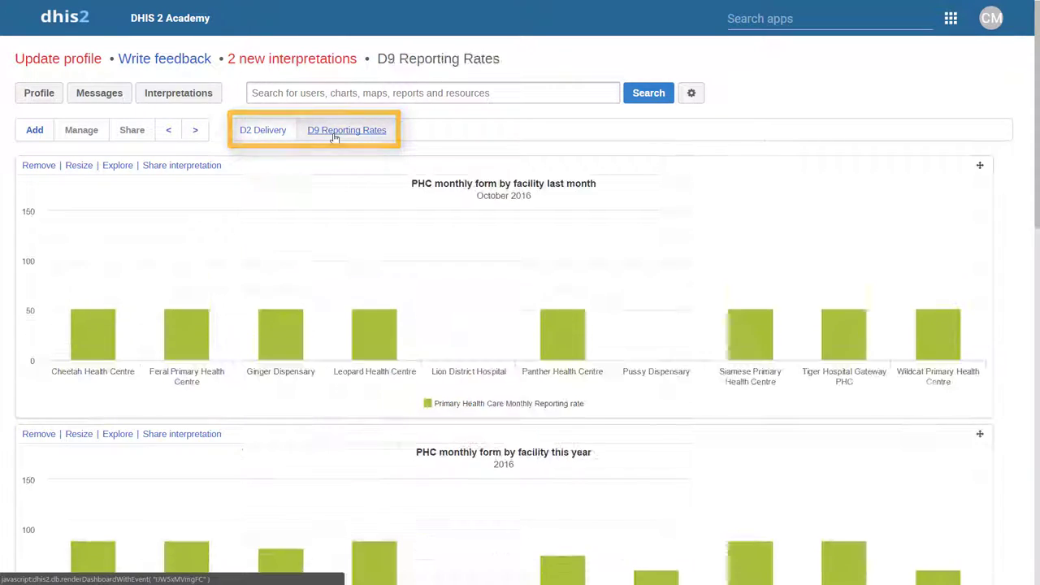
pyautogui.click(284, 134)
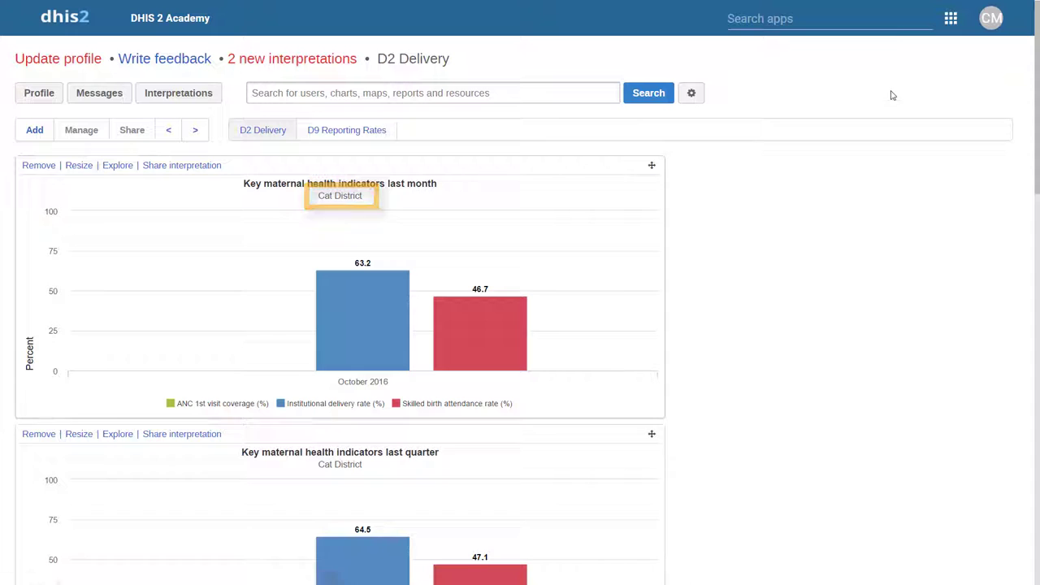
pyautogui.click(892, 23)
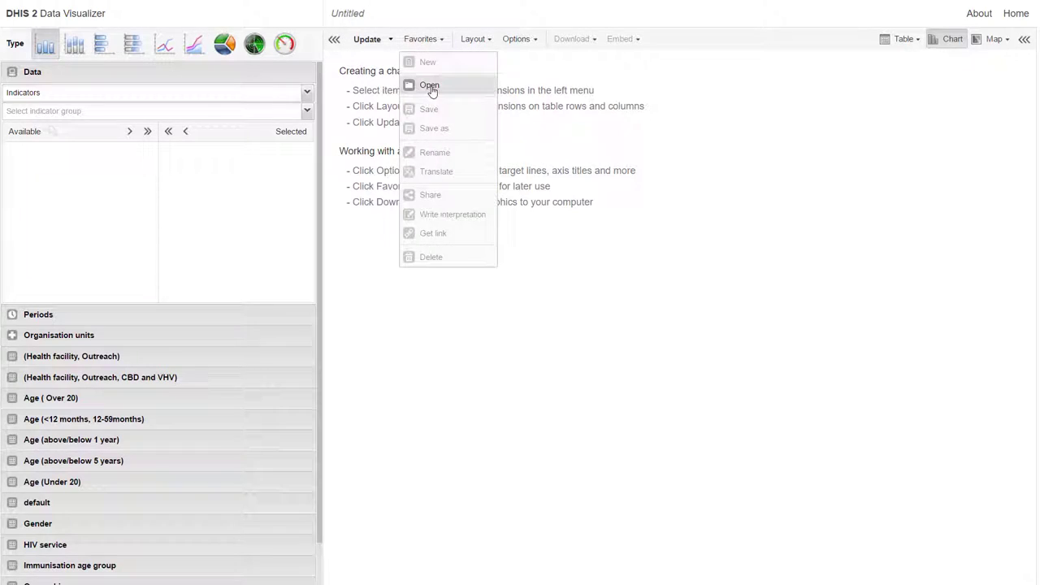
pyautogui.click(430, 85)
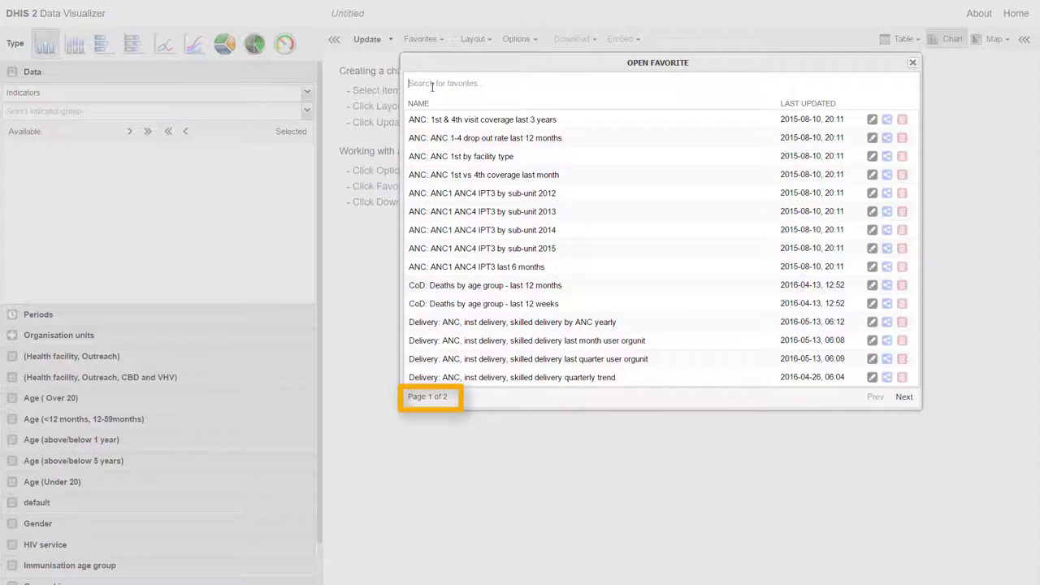
pyautogui.click(512, 194)
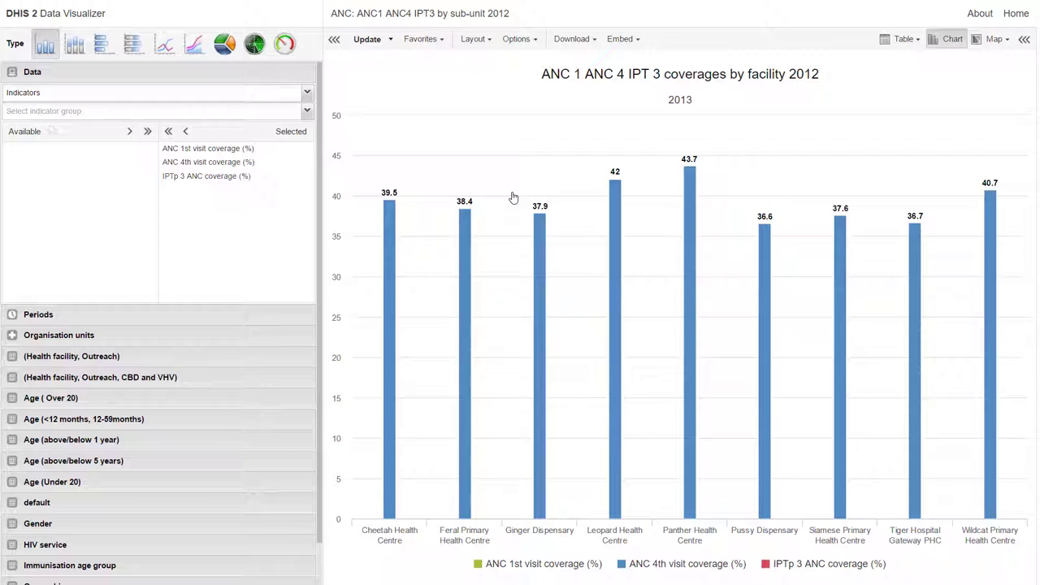
pyautogui.click(1015, 14)
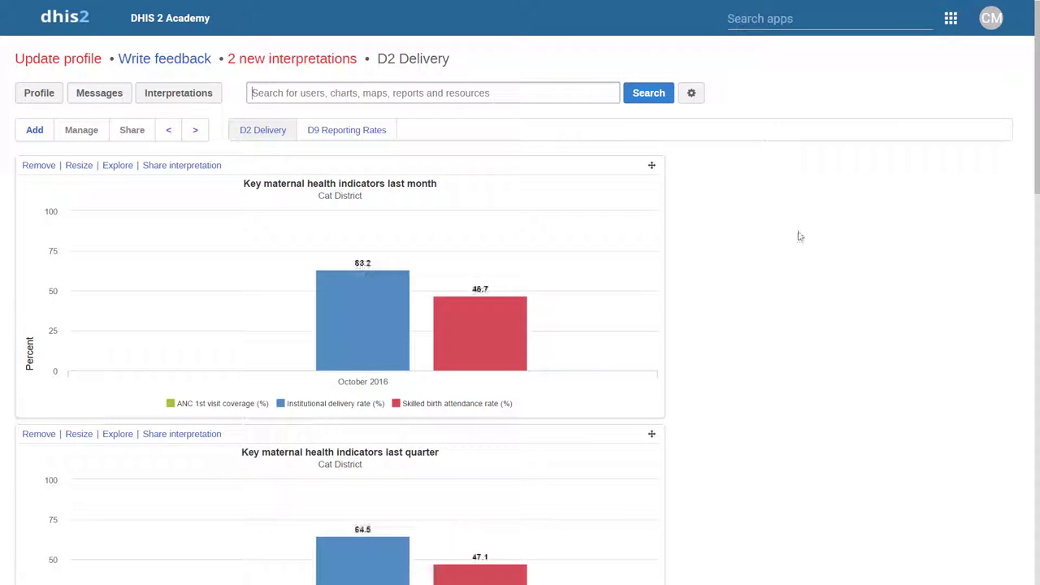